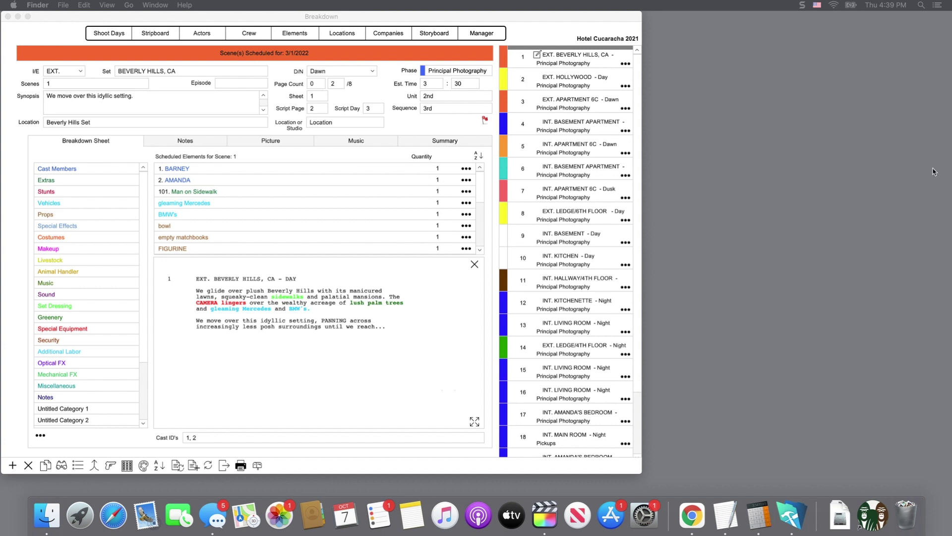
Step: Bring the Hotel Cucaracha breakdown to the front and show the Quick Preview report choices
left_click(427, 350)
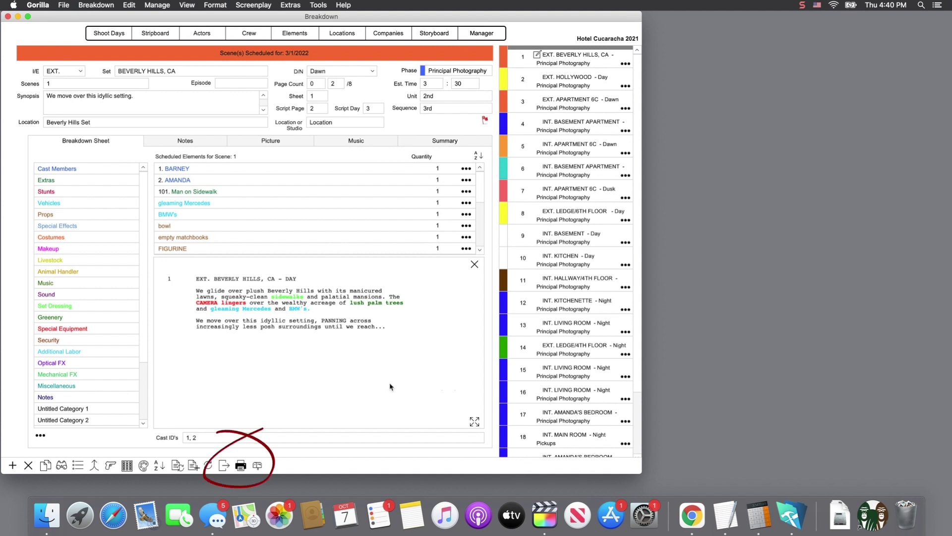
left_click(241, 466)
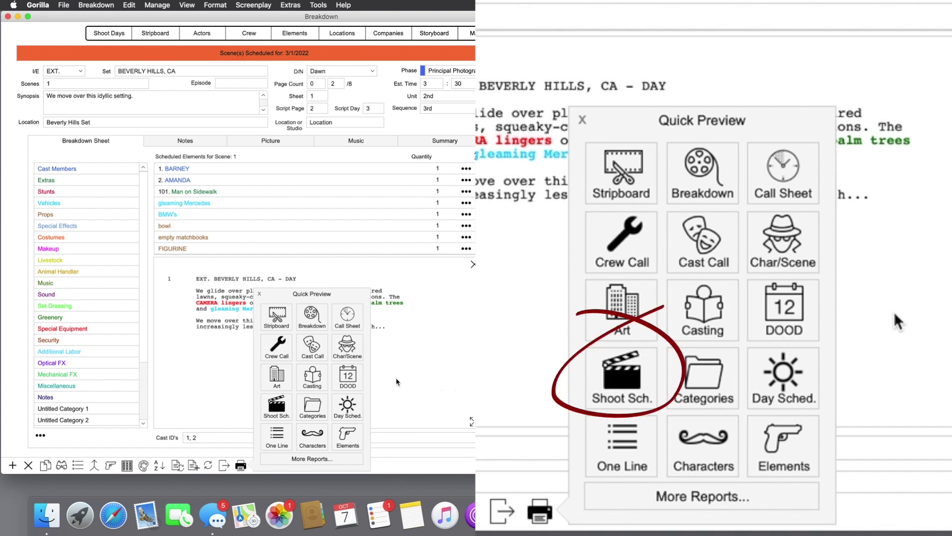
Step: Preview the Shooting Schedule report for Board 1-PP
left_click(279, 409)
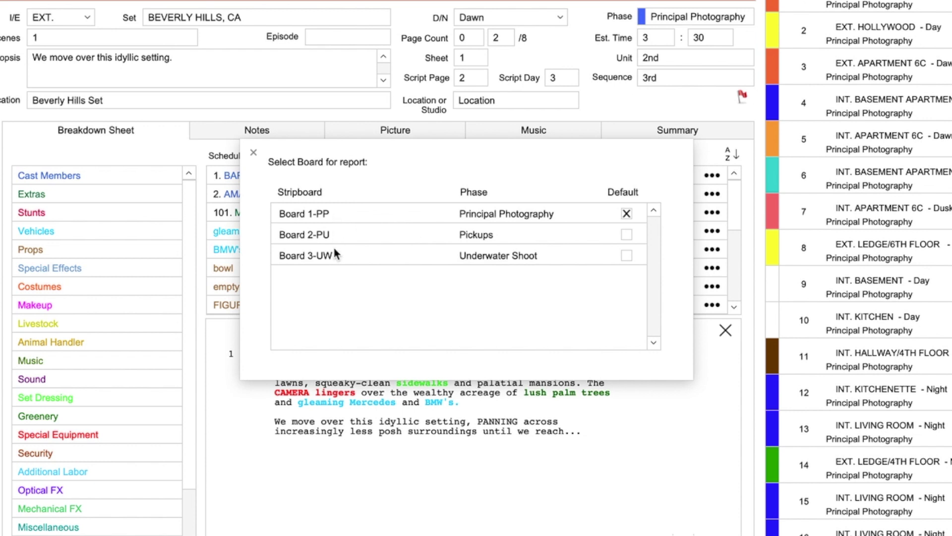
double_click(361, 215)
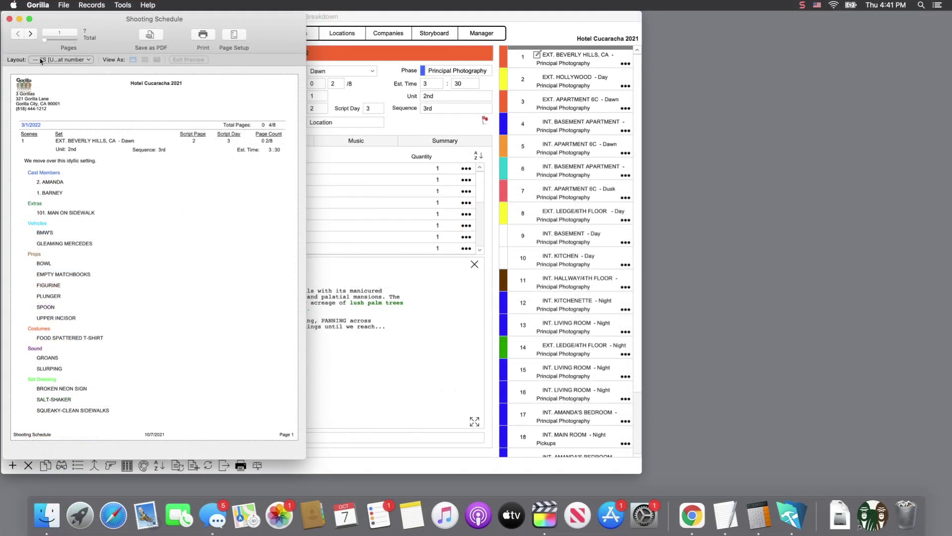
Step: Page through the Shooting Schedule preview's later shoot days
left_click(31, 34)
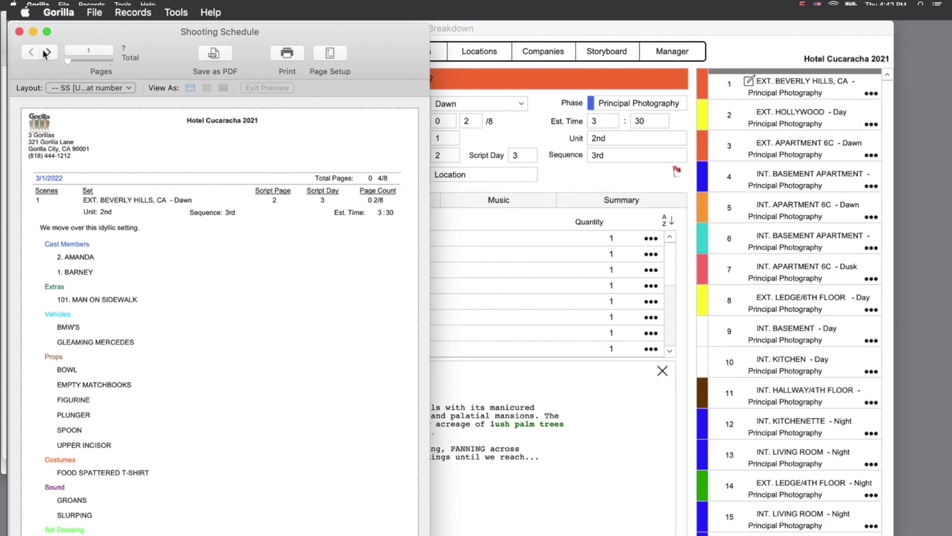
left_click(31, 34)
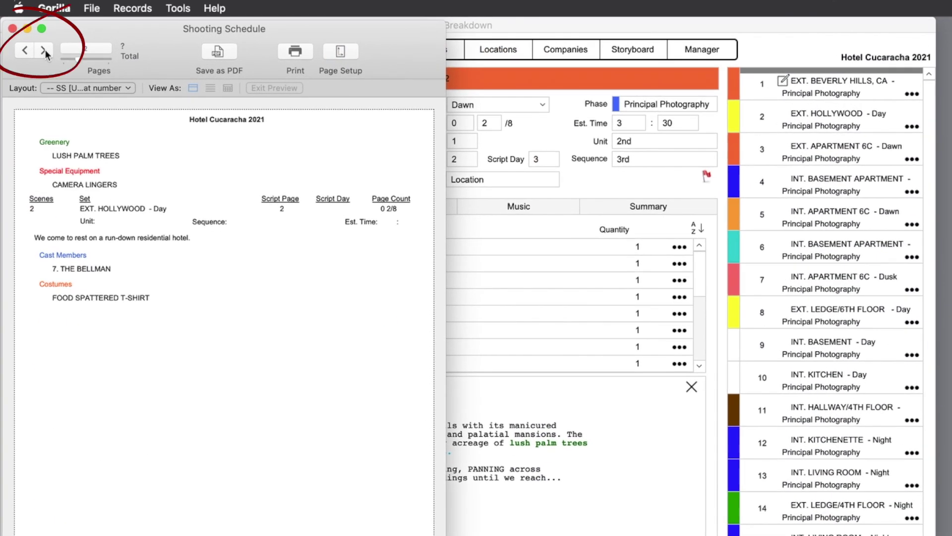
left_click(44, 51)
left_click(44, 50)
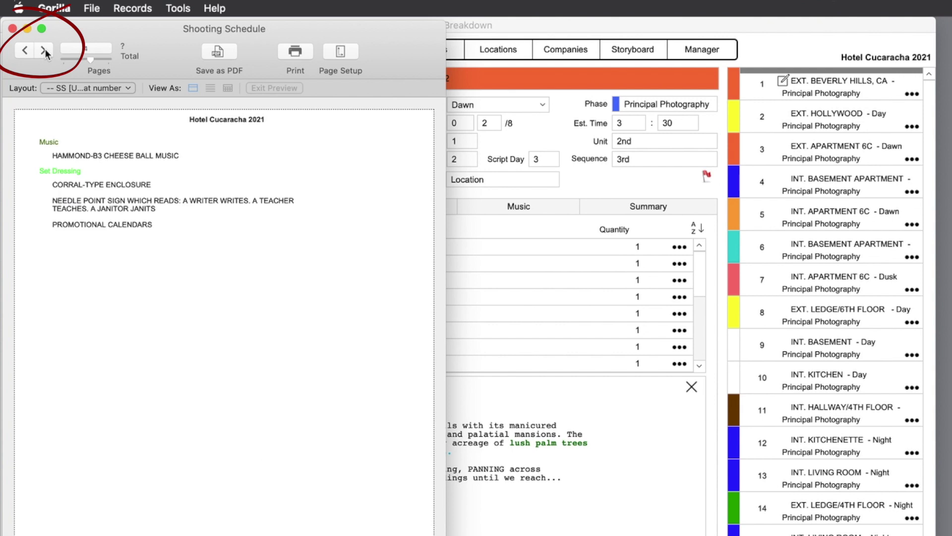
left_click(43, 50)
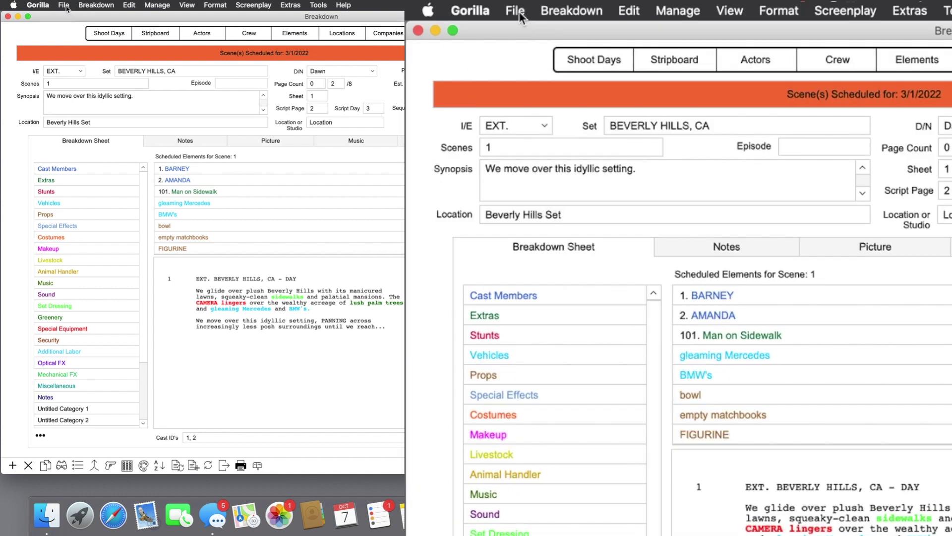
Step: Through File > Print, check Shooting Schedule under Production Reports and show its print options
left_click(63, 5)
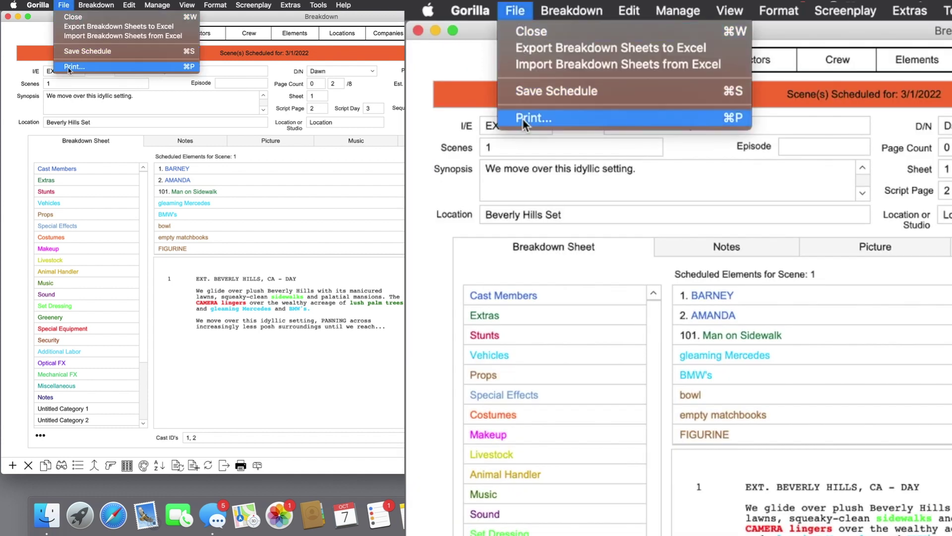
left_click(92, 68)
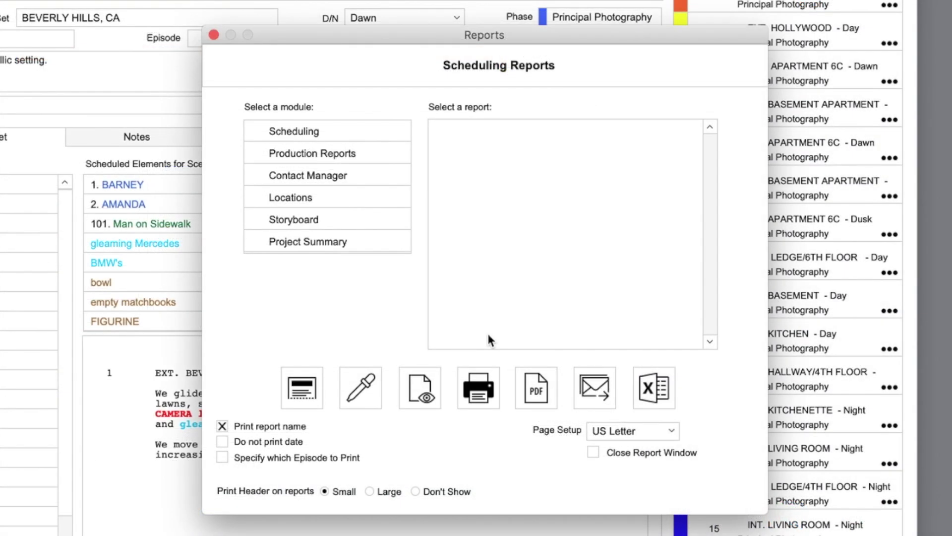
left_click(324, 130)
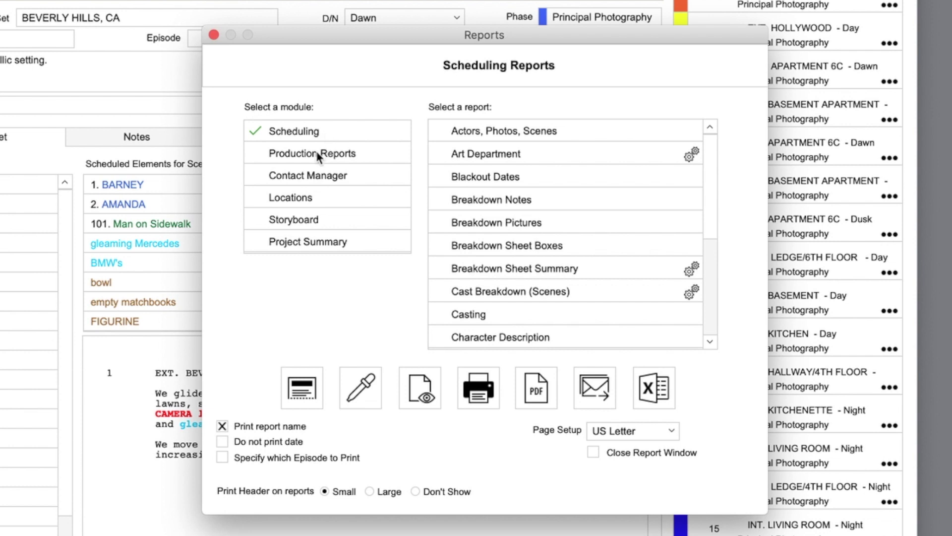
left_click(320, 155)
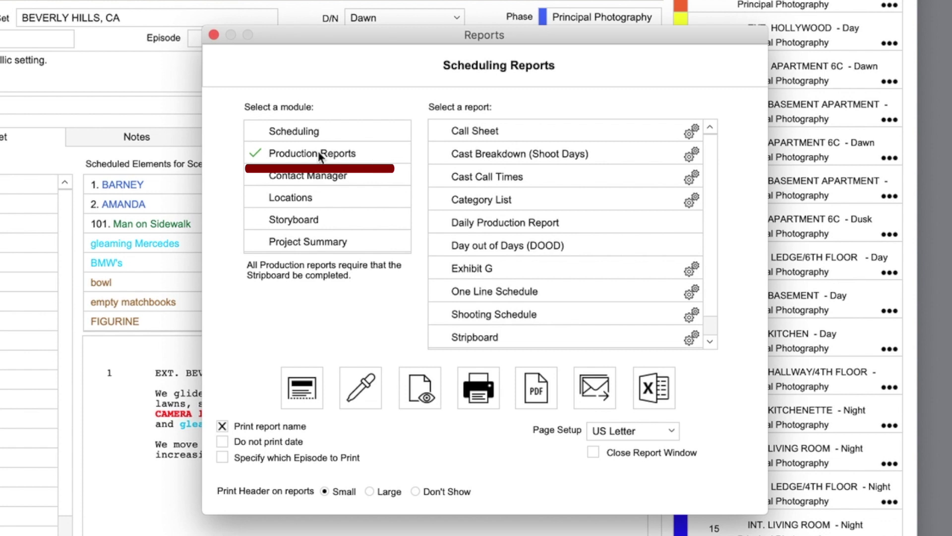
left_click(493, 316)
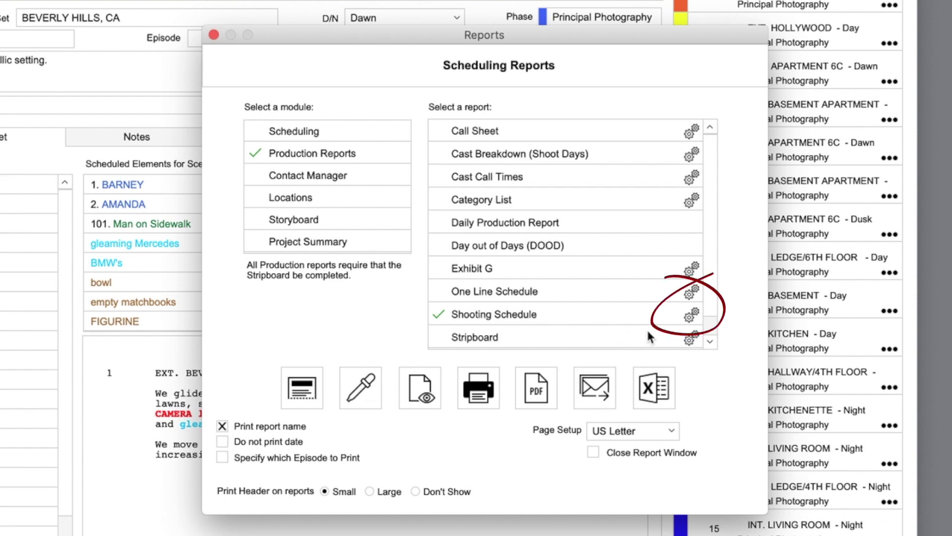
left_click(693, 316)
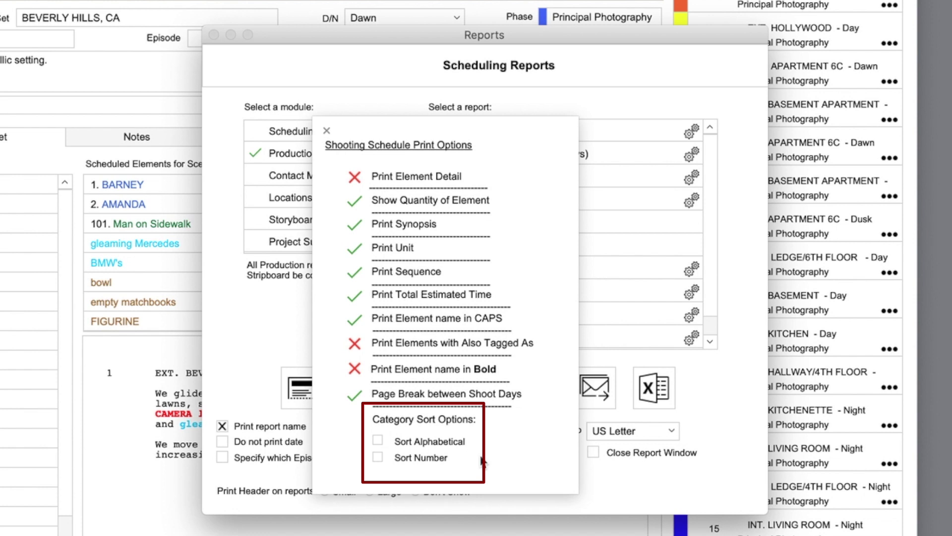
Step: Close the Shooting Schedule print options and keep the page size at US Letter
left_click(327, 132)
left_click(620, 430)
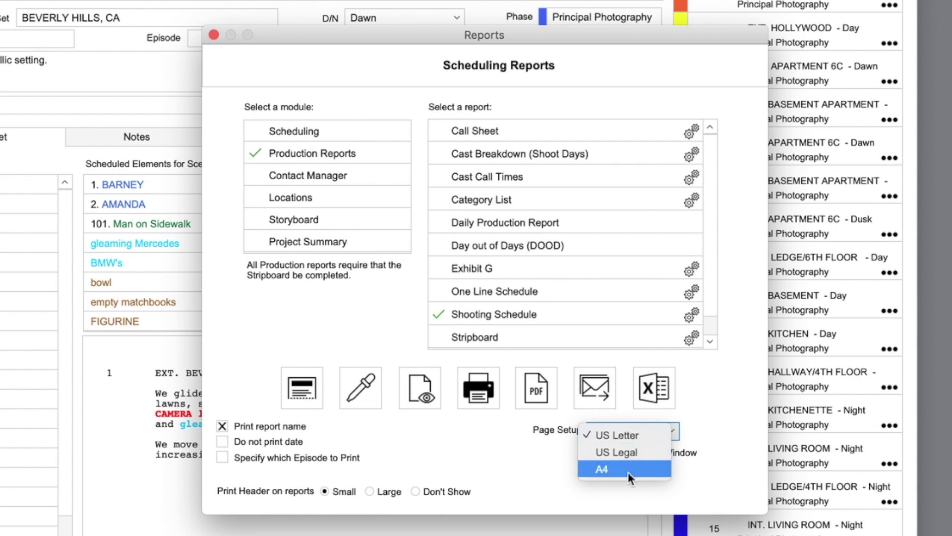
left_click(497, 469)
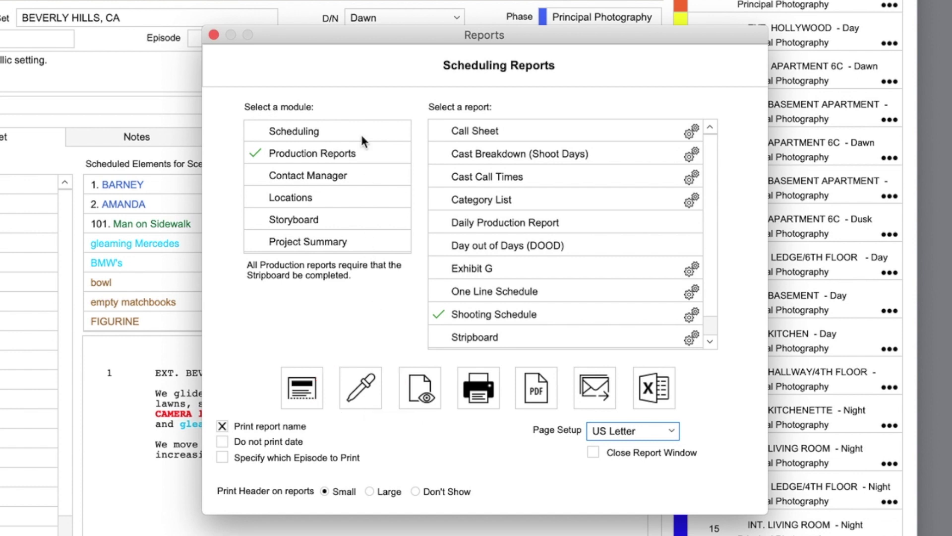
Step: Preview a sample of the Actors, Photos, Scenes scheduling report
left_click(295, 131)
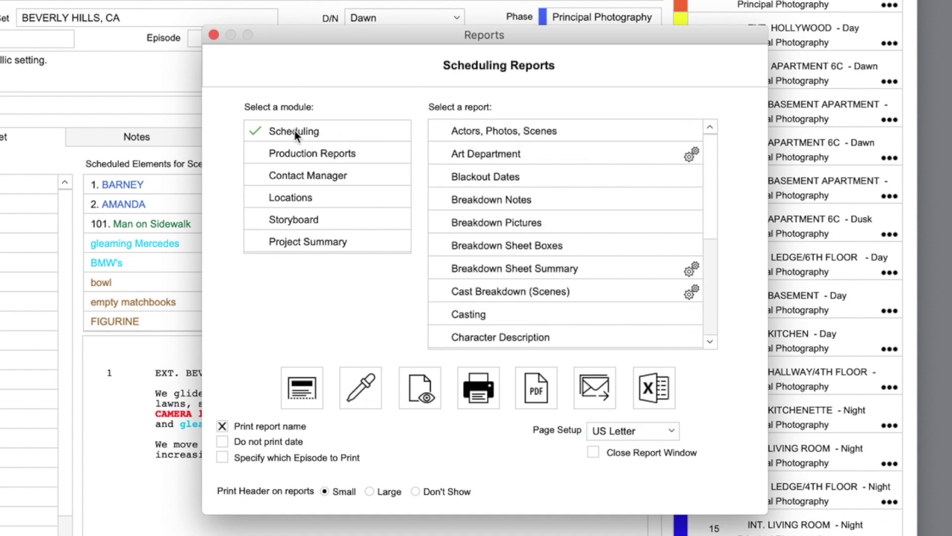
left_click(490, 132)
left_click(371, 381)
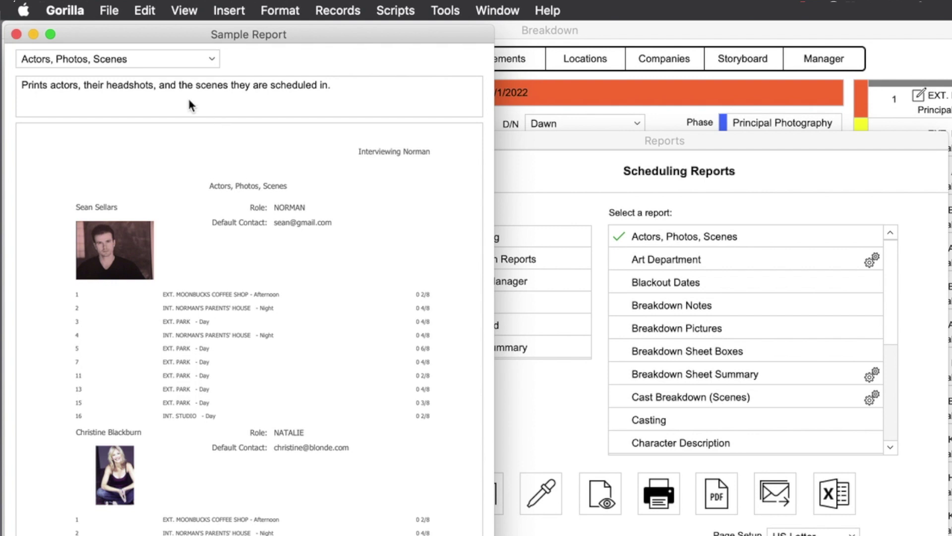
Step: View the Call Sheet, Crew Call Sheet and One Line Schedule samples, then list Production Reports
left_click(153, 61)
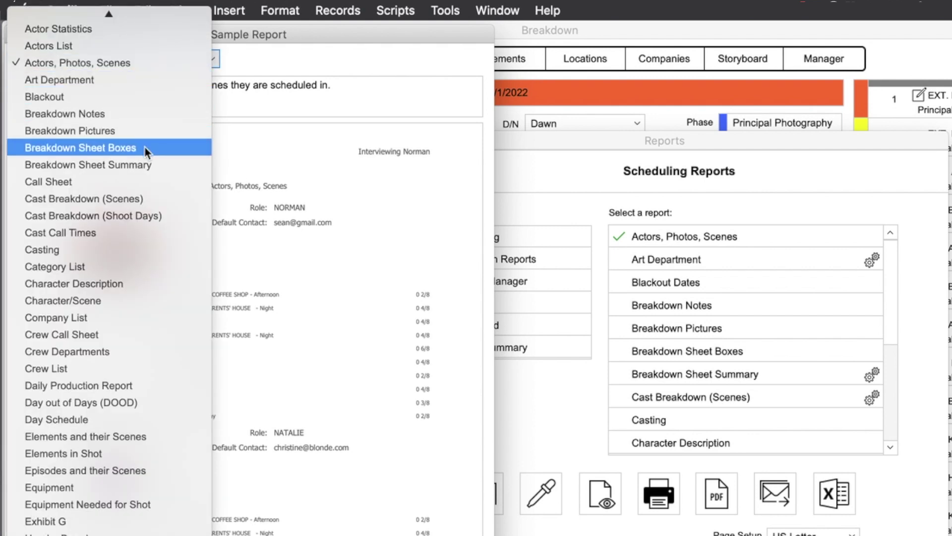
left_click(141, 179)
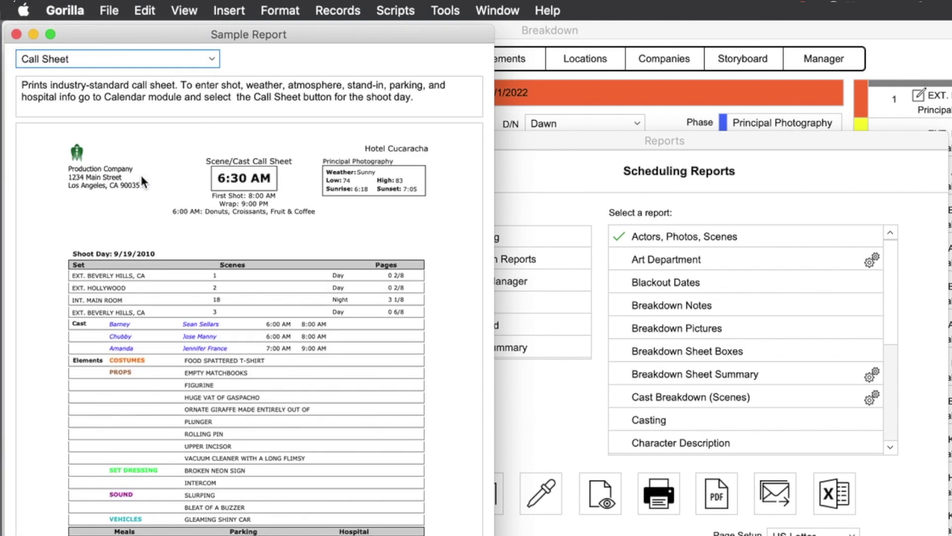
left_click(106, 58)
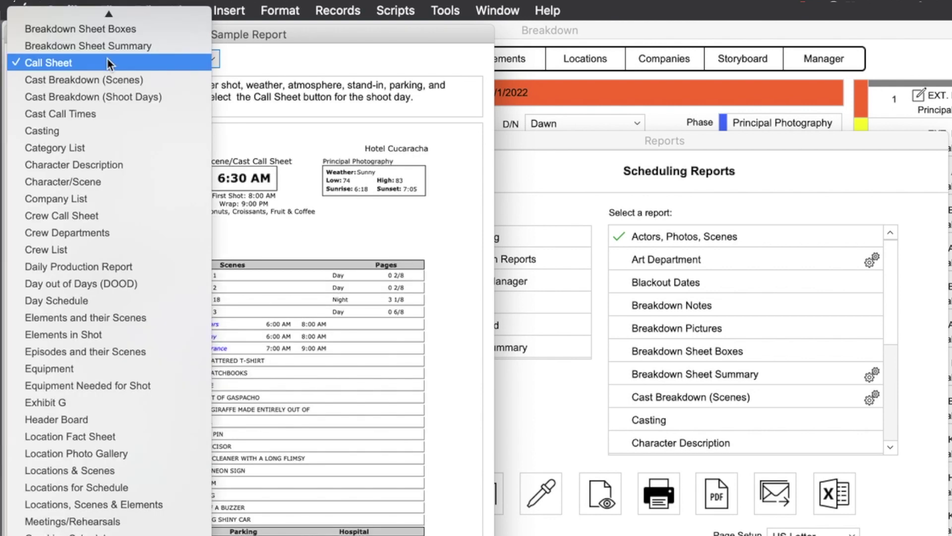
left_click(105, 213)
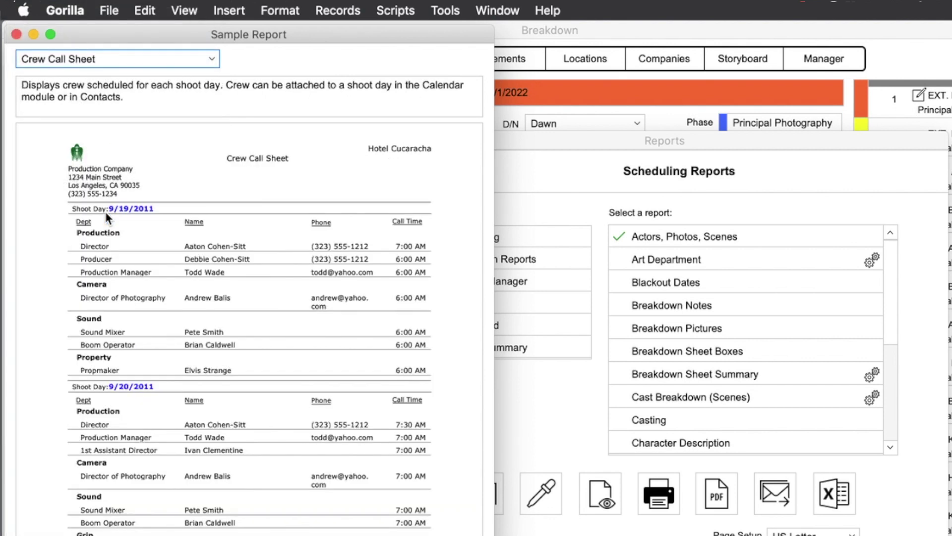
left_click(102, 57)
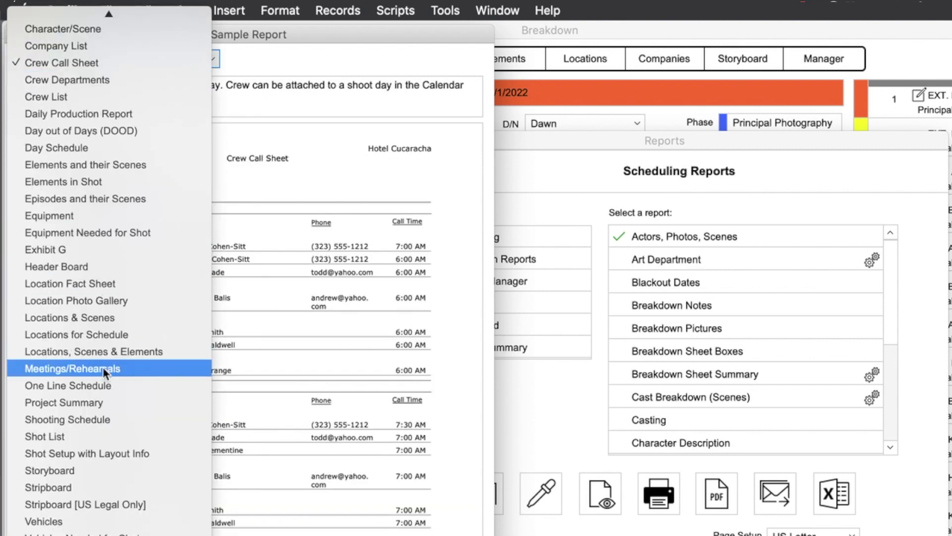
left_click(103, 385)
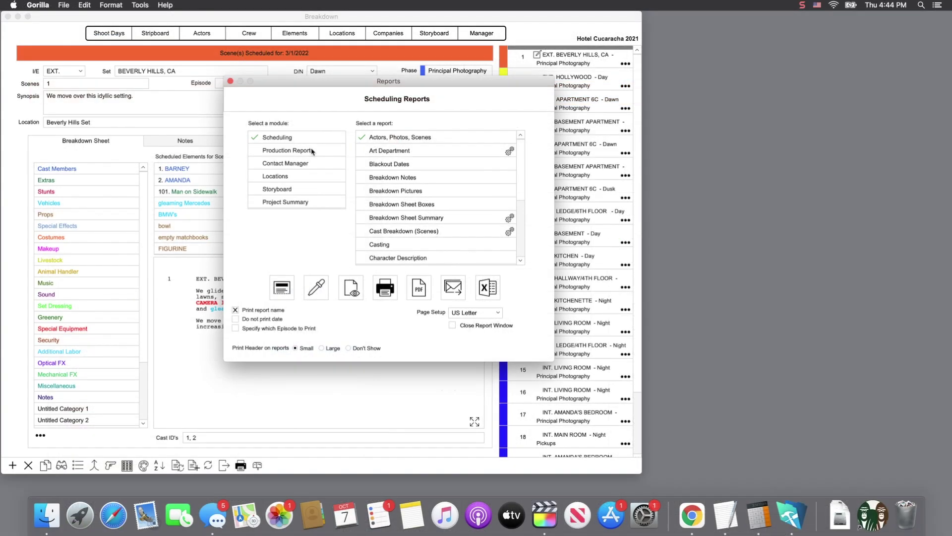
left_click(312, 150)
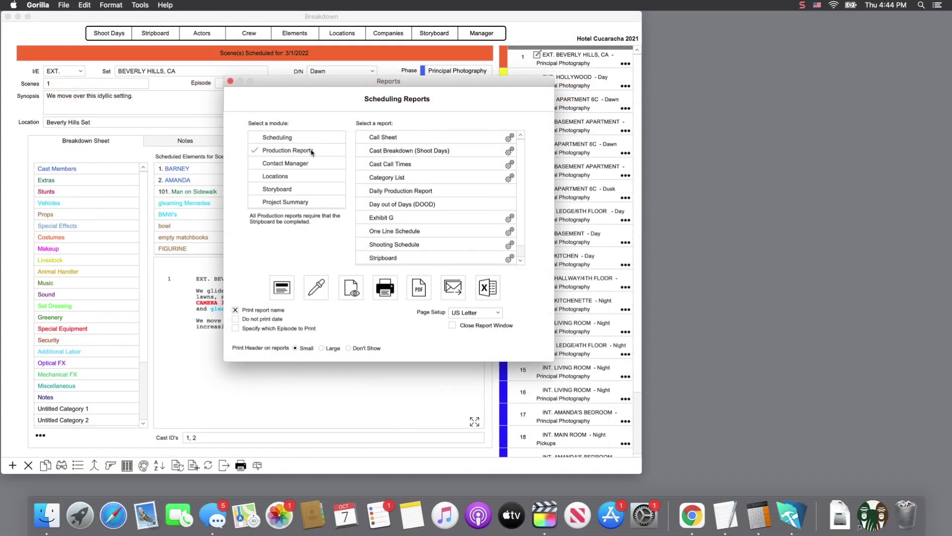
Step: Choose One Line Schedule, review its print options, and list the reports exportable to Excel
left_click(406, 231)
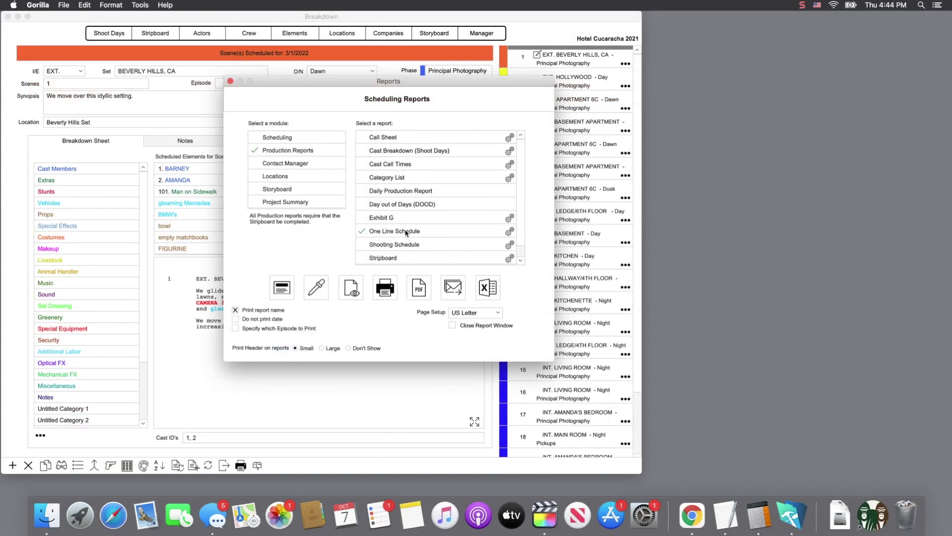
left_click(510, 232)
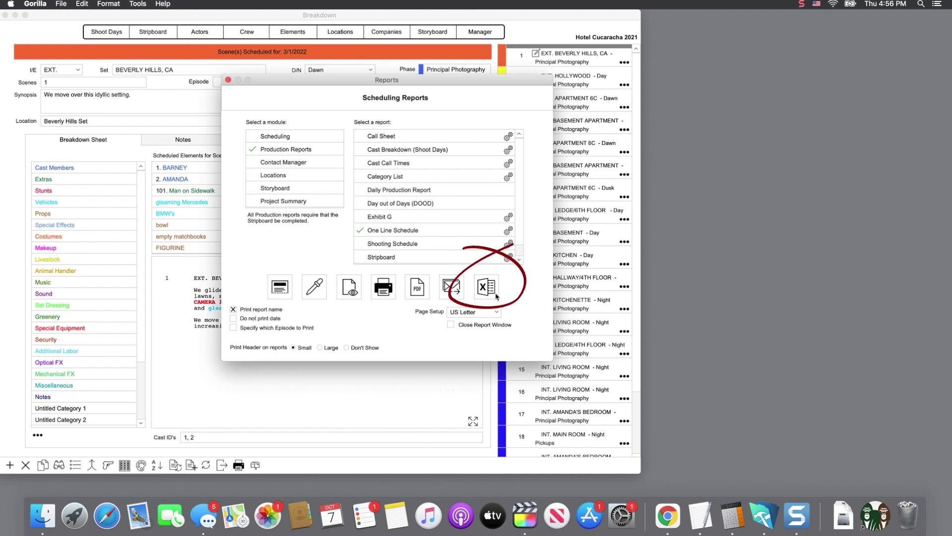
left_click(495, 296)
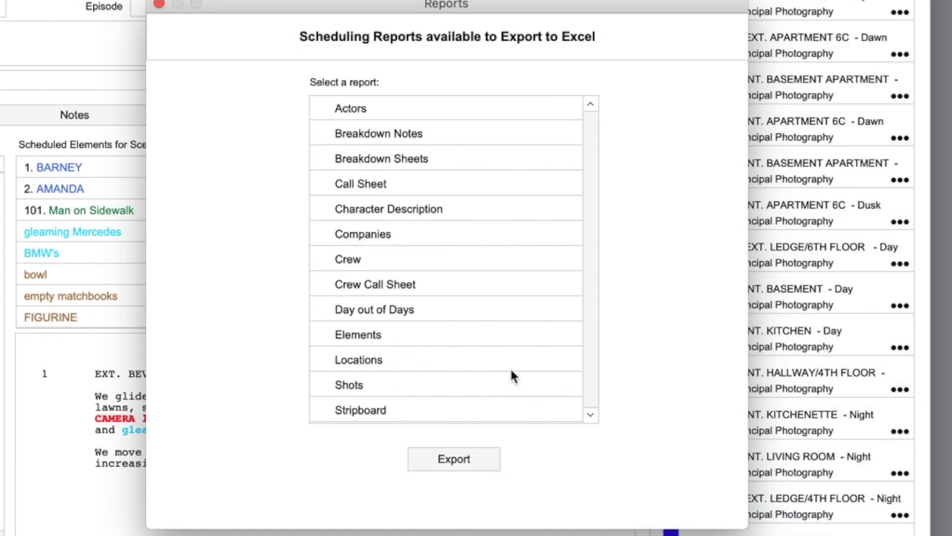
Step: Export the Call Sheet for shoot day 3/1/2022 from the Principal Photography board 1-PP
left_click(368, 183)
left_click(454, 466)
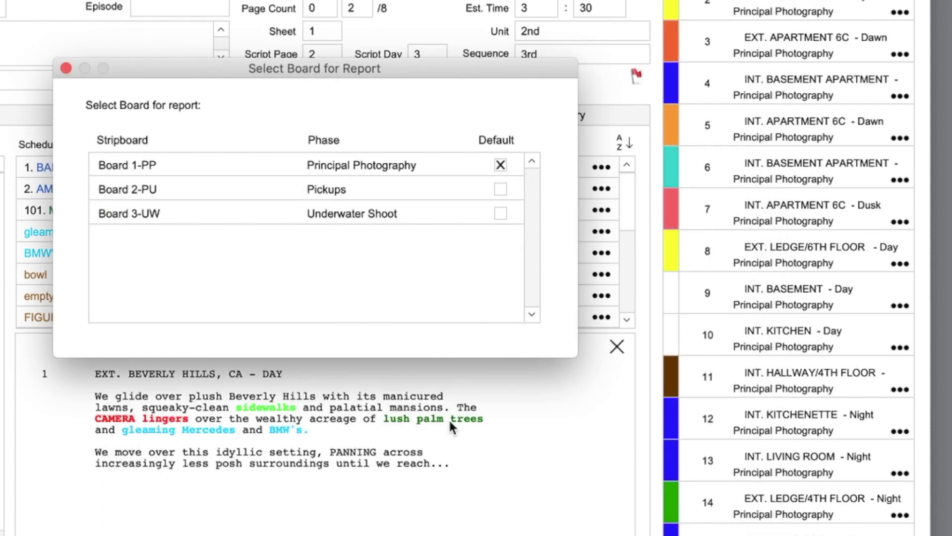
double_click(128, 168)
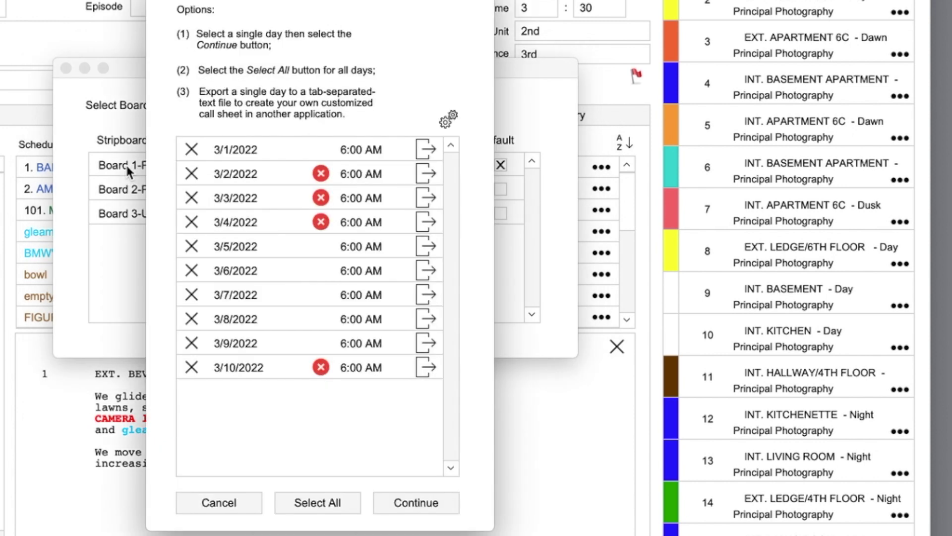
left_click(192, 151)
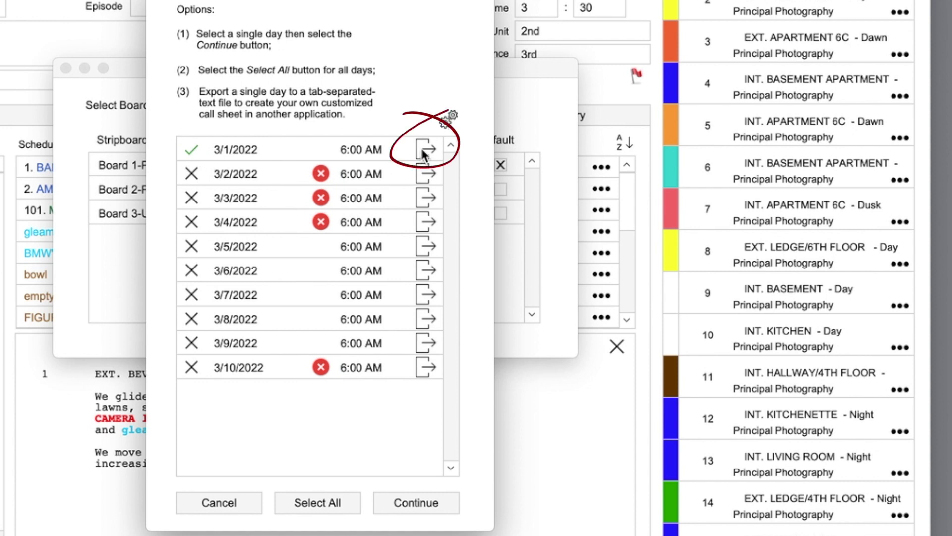
left_click(423, 155)
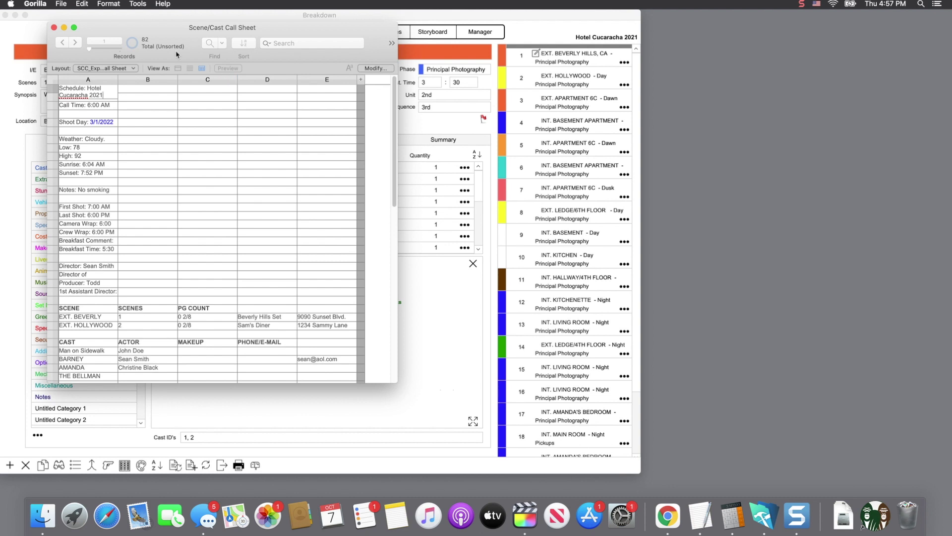
left_click(64, 5)
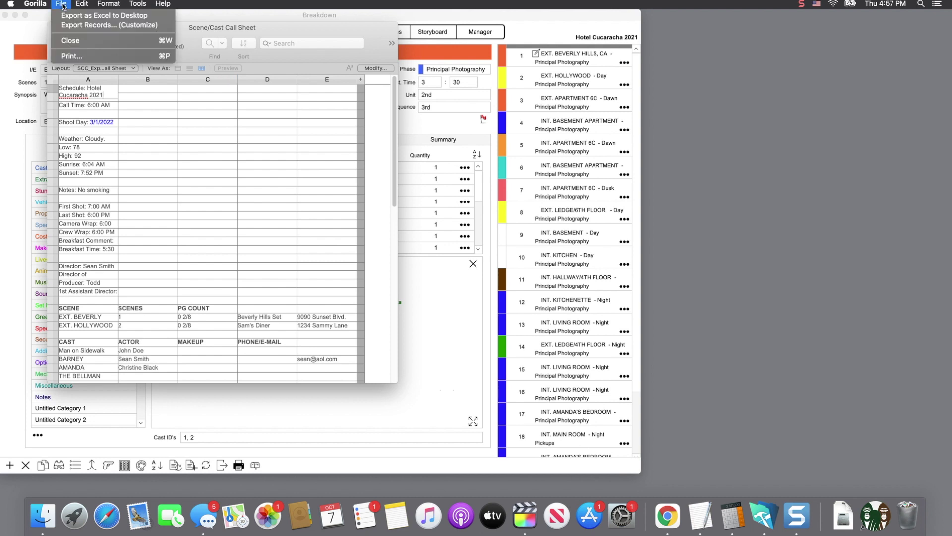
Step: Save the 3/1/2022 call sheet as an Excel file on the Desktop
left_click(165, 20)
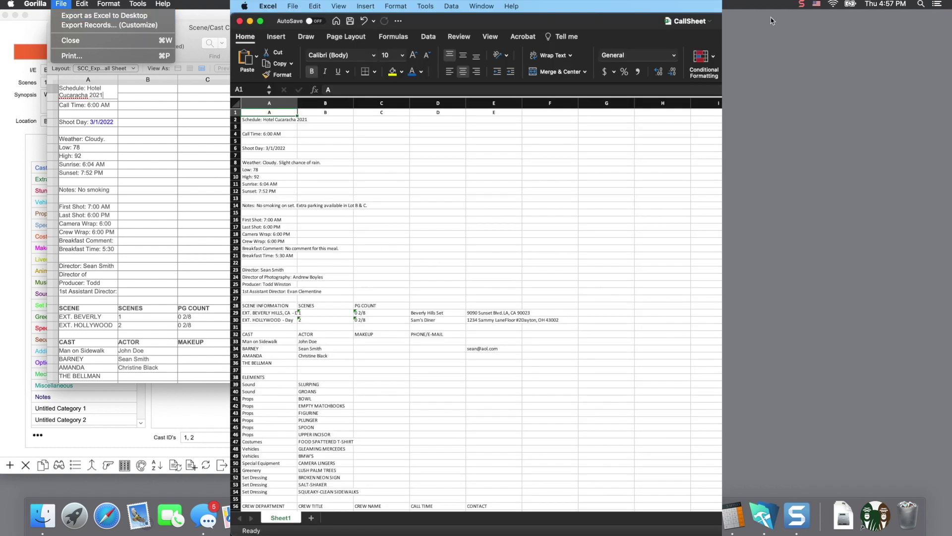